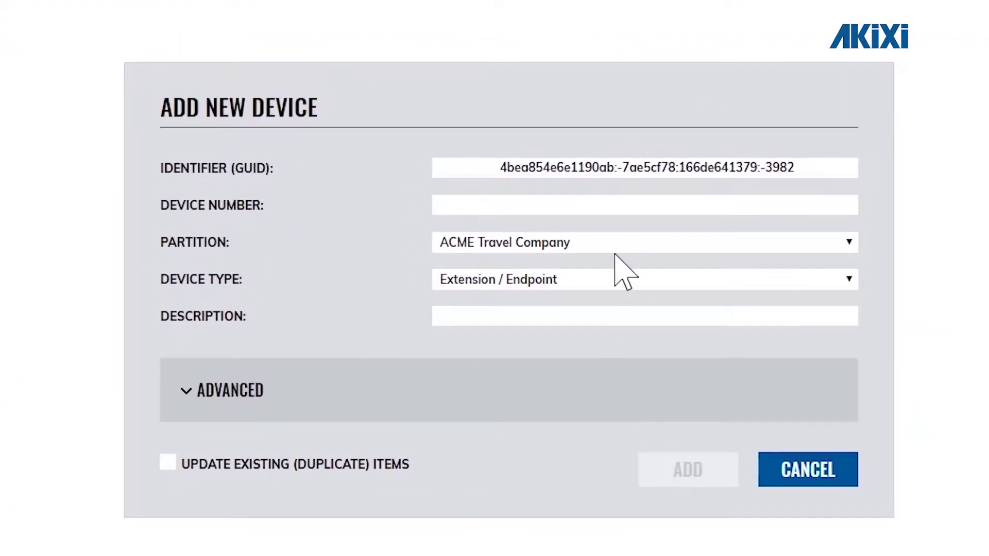
# Enter "SuperGroup 1 ACME Sales Team" as the new device's number.
pyautogui.click(550, 169)
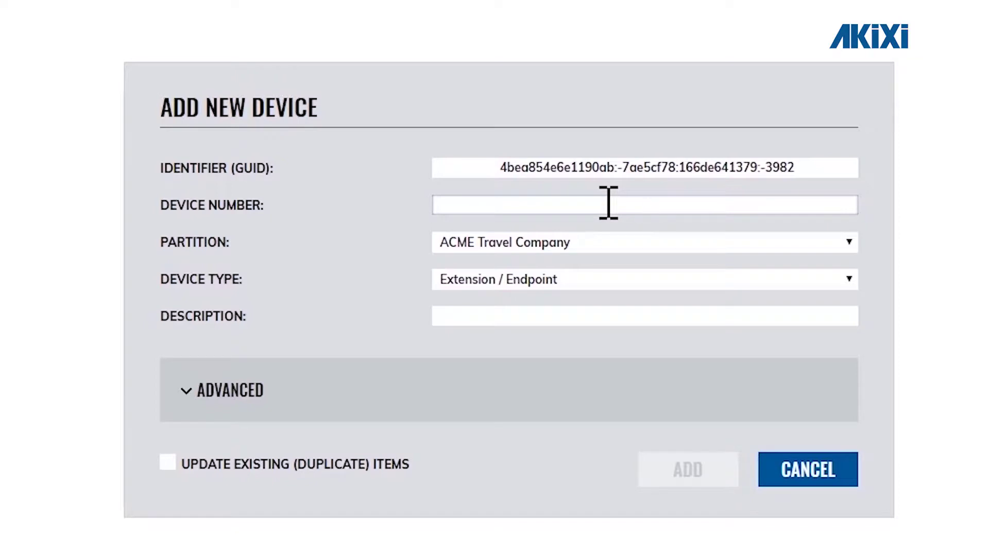
pyautogui.write('Sup')
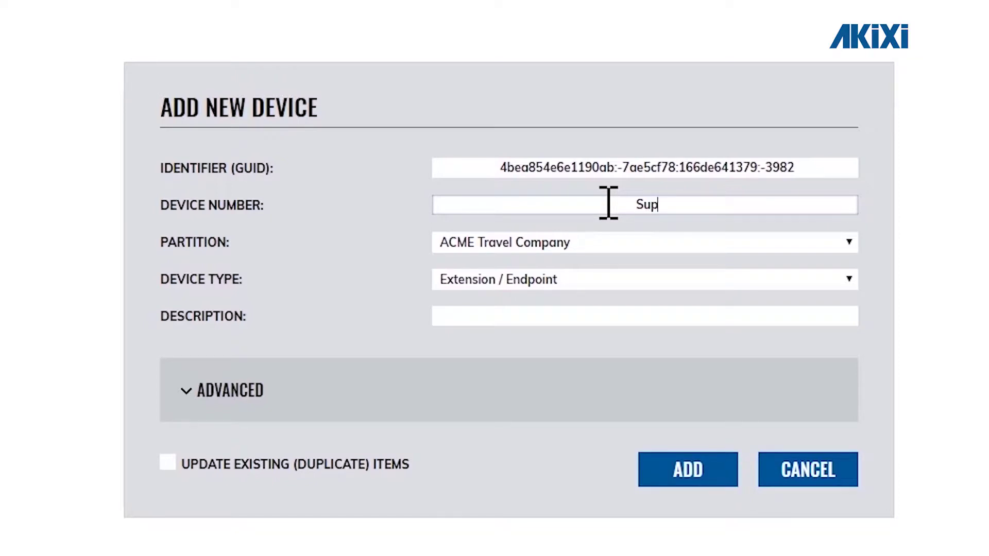
pyautogui.write('erGroup 1')
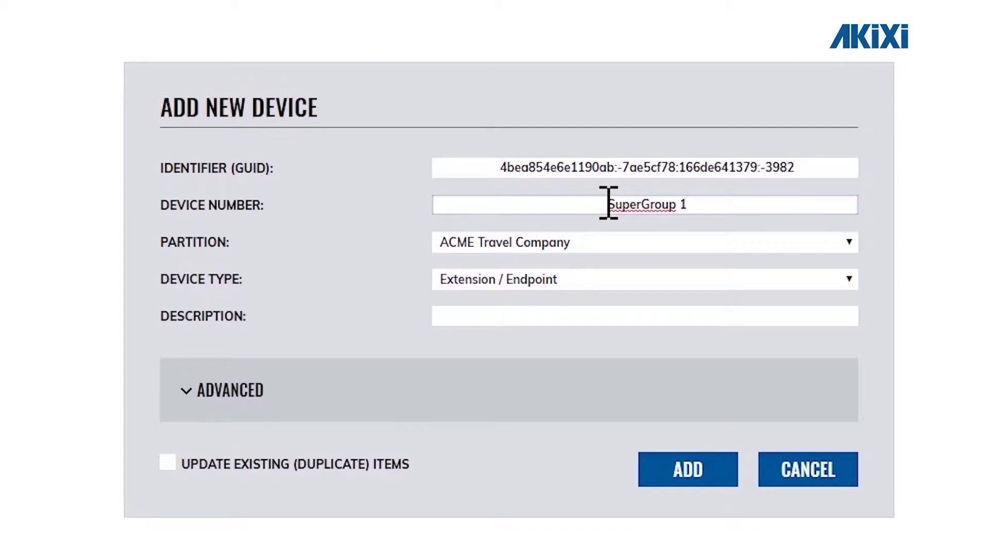
pyautogui.write(' AC')
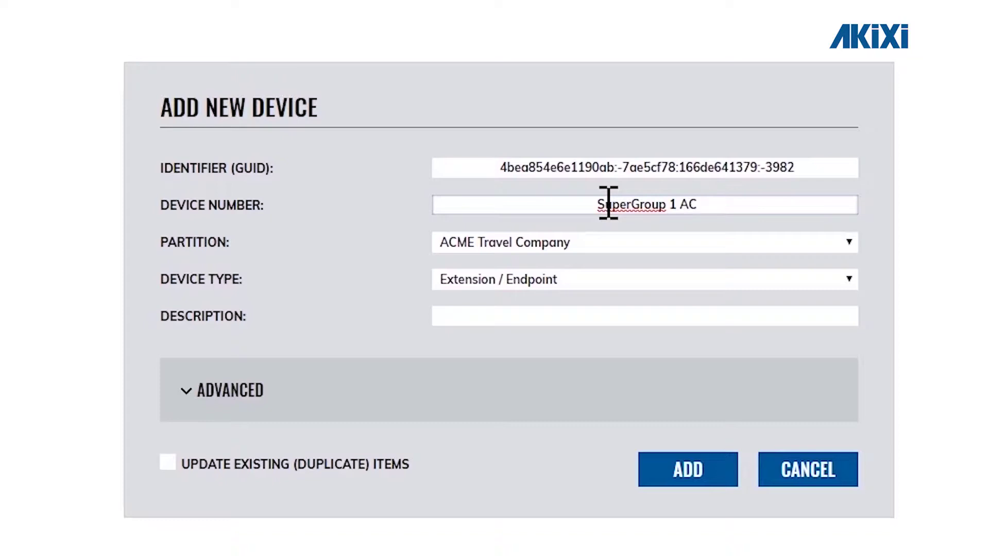
pyautogui.write('ME Sa')
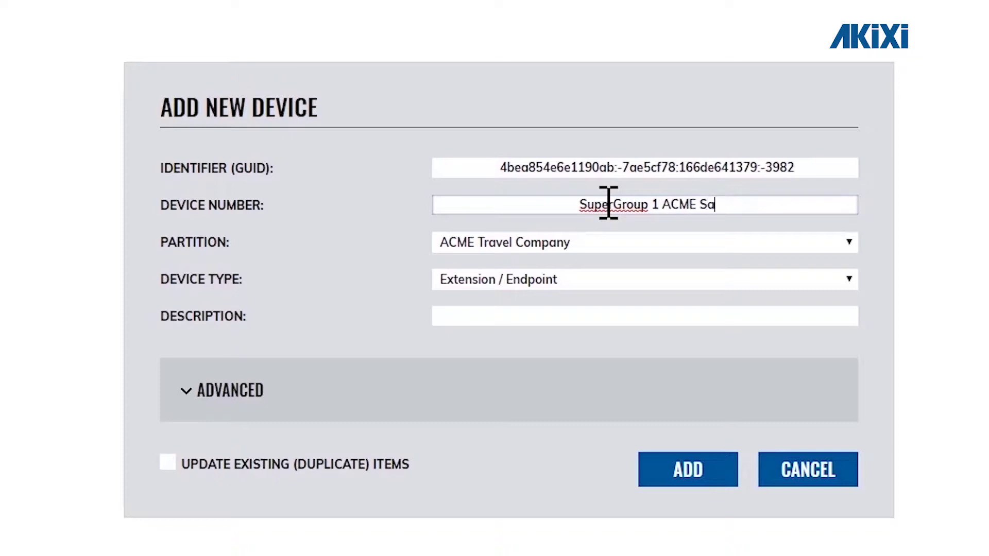
pyautogui.write('les Team')
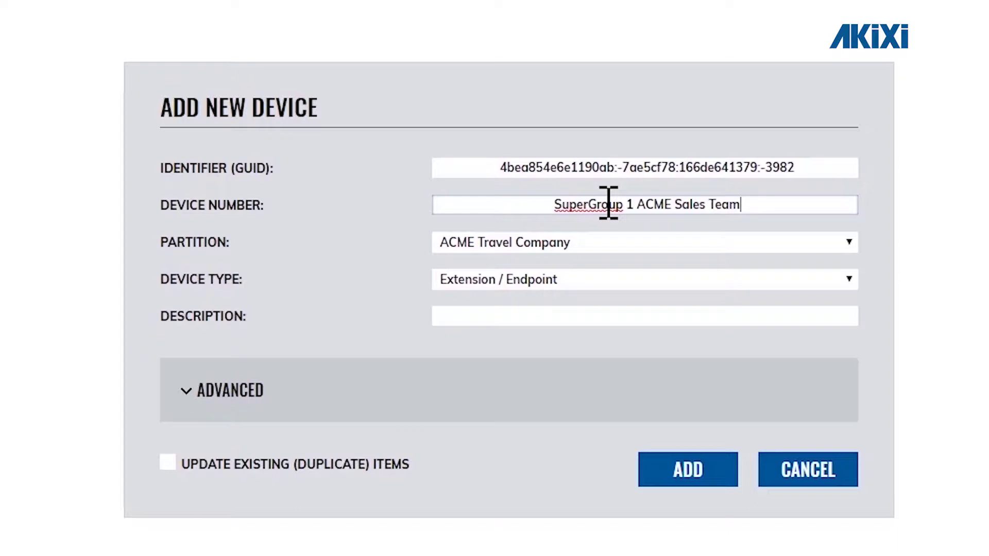
# Set the device type to Group (Collective) and copy the device number text into the description.
pyautogui.click(849, 280)
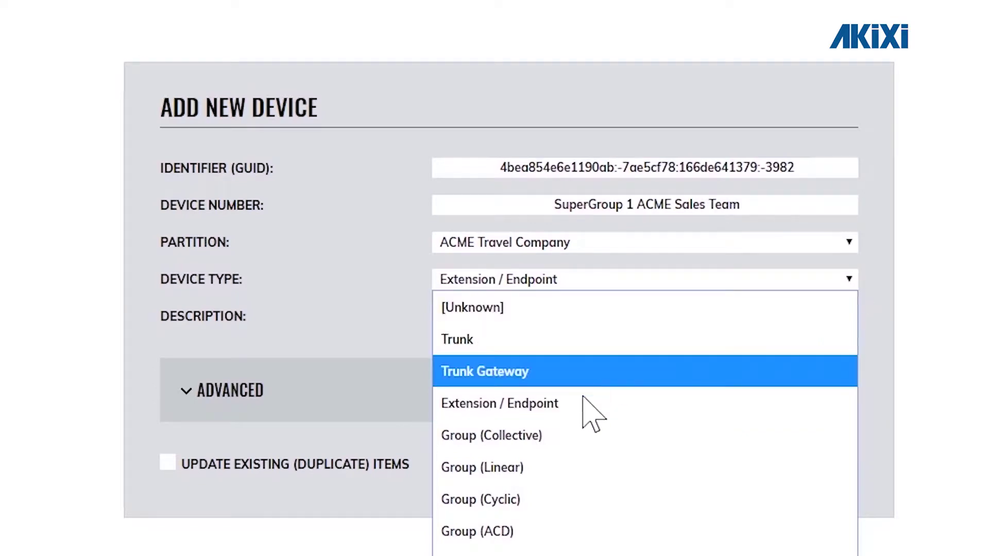
pyautogui.click(527, 438)
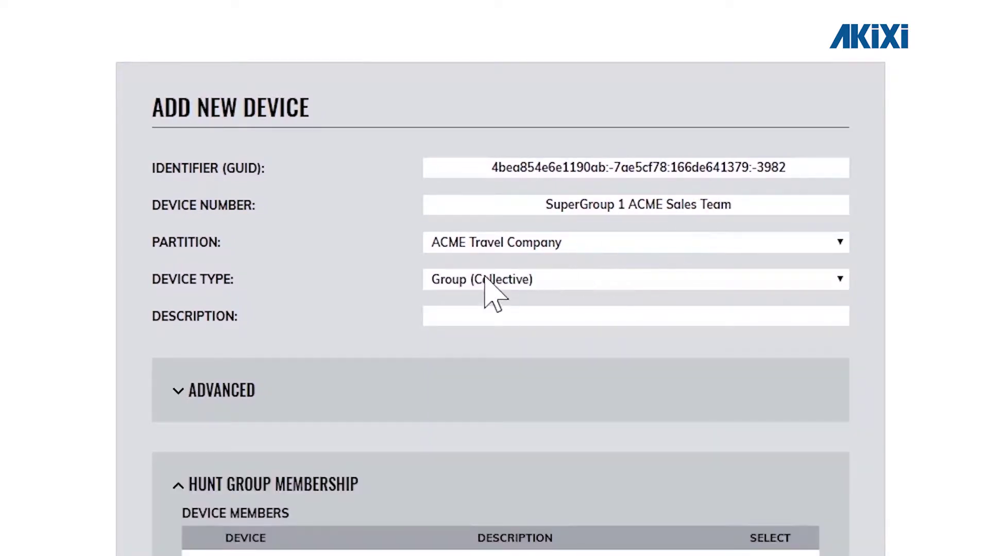
pyautogui.click(456, 316)
pyautogui.moveTo(731, 203); pyautogui.dragTo(512, 208)
pyautogui.hotkey('ctrl', 'c')
pyautogui.click(567, 311)
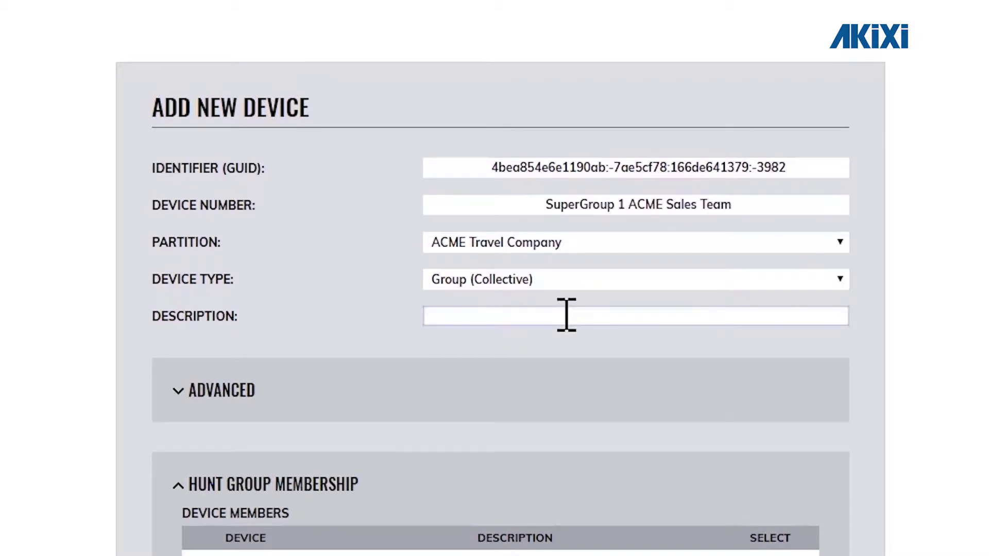
pyautogui.hotkey('ctrl', 'v')
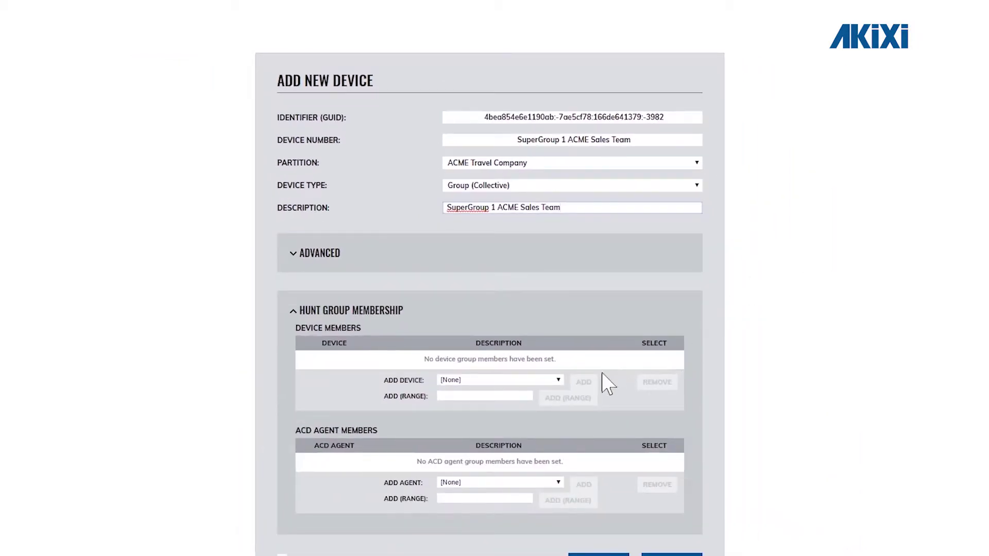
# Add device 100 and the device range 101-102 as device members of the hunt group.
pyautogui.click(559, 382)
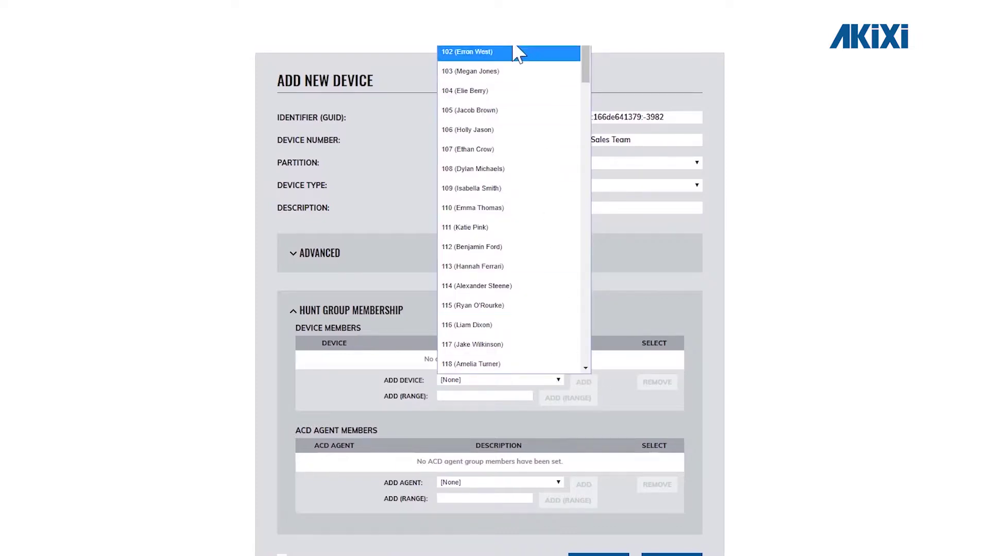
pyautogui.click(468, 13)
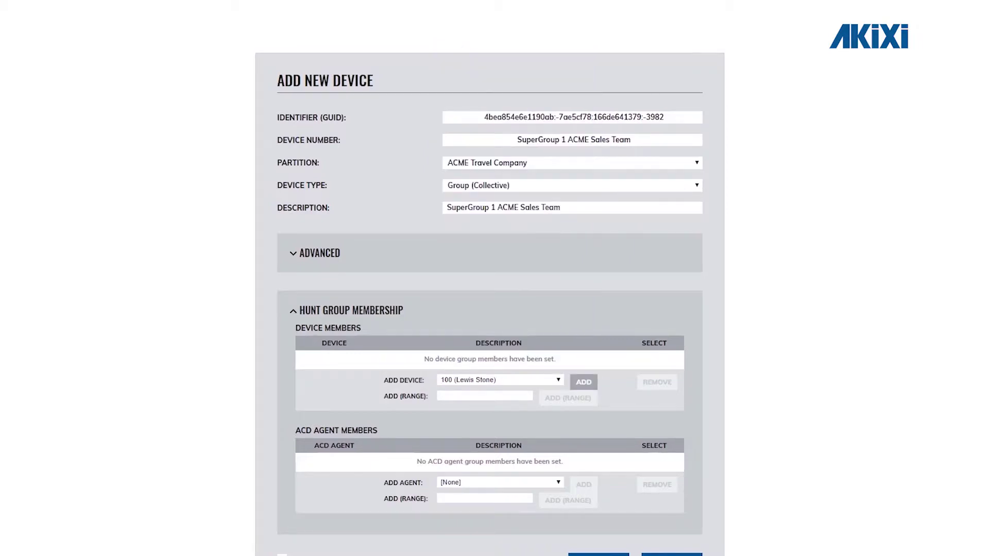
pyautogui.click(584, 382)
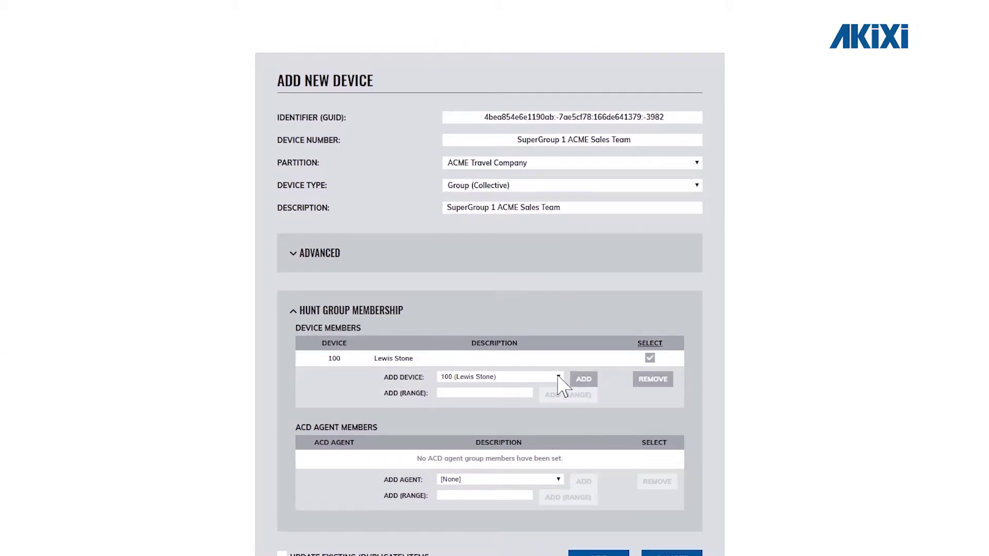
pyautogui.click(517, 393)
pyautogui.write('101-102')
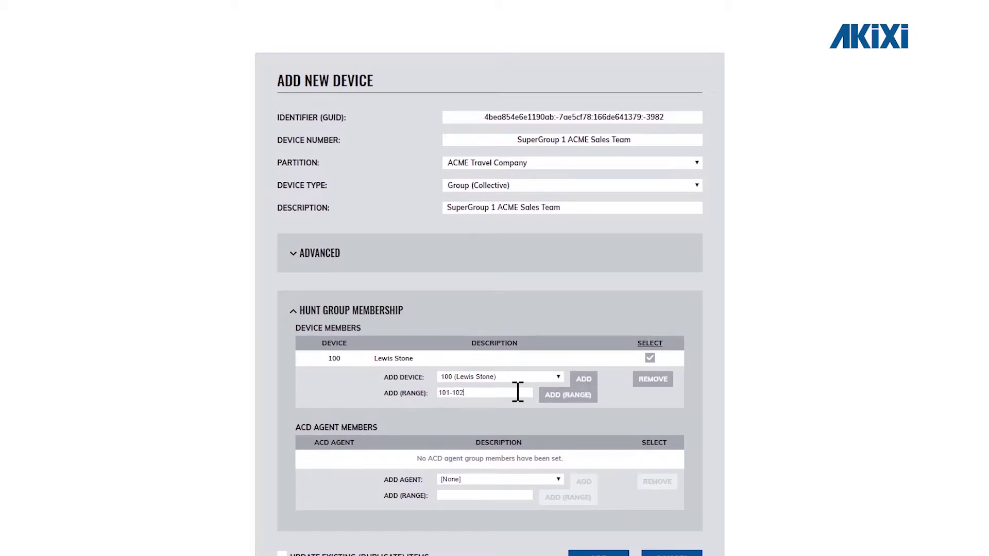
pyautogui.click(582, 397)
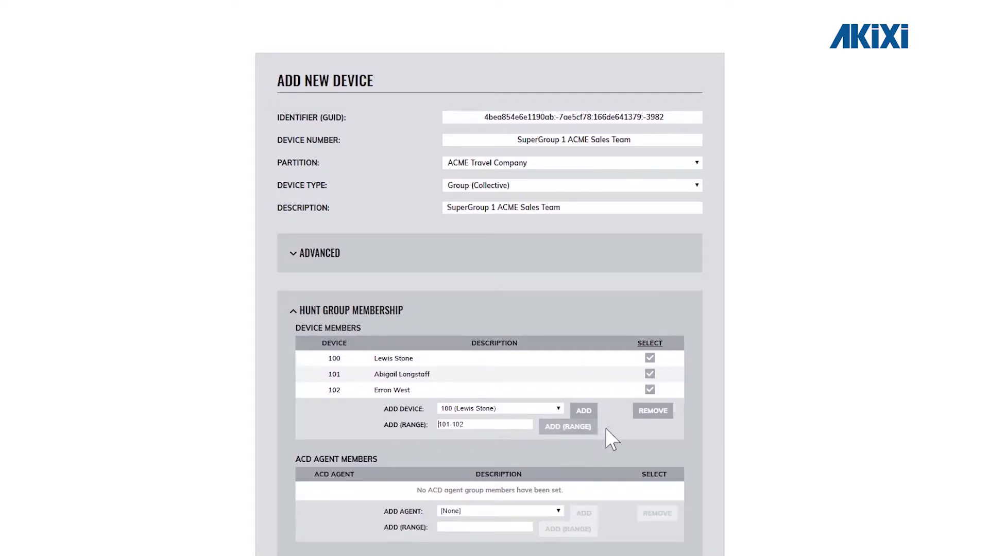
# Look through the selectable member devices down to the existing super group and sub group entries.
pyautogui.click(558, 408)
pyautogui.scroll(-2, 473, 324)
pyautogui.scroll(-6, 470, 319)
pyautogui.scroll(-1, 474, 330)
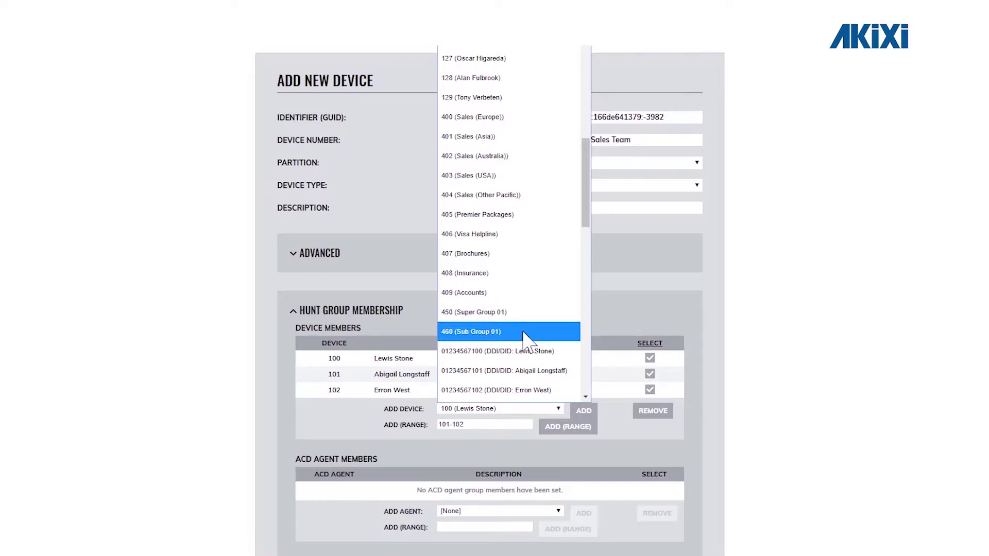
pyautogui.click(638, 332)
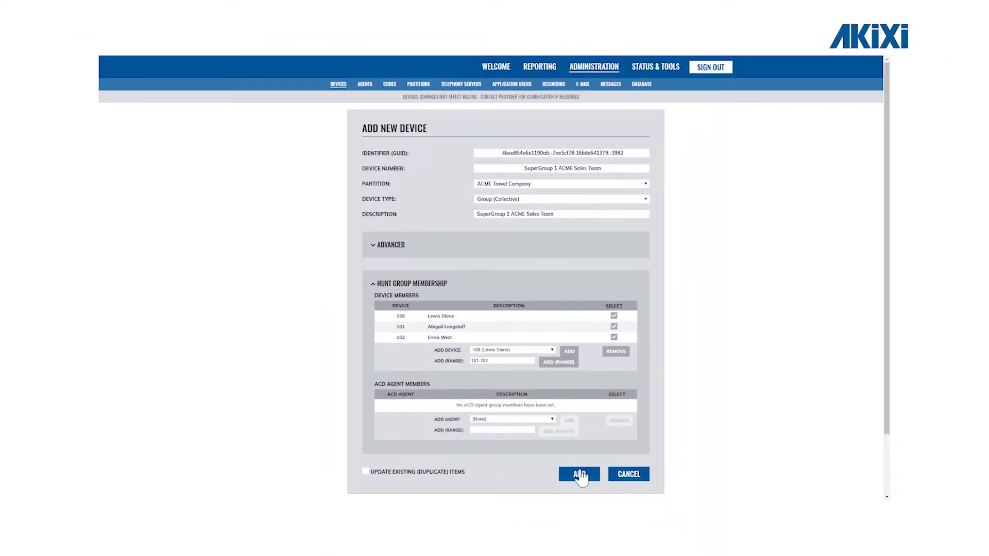
# Save the new SuperGroup 1 ACME Sales Team device and deselect it in the device list.
pyautogui.click(579, 475)
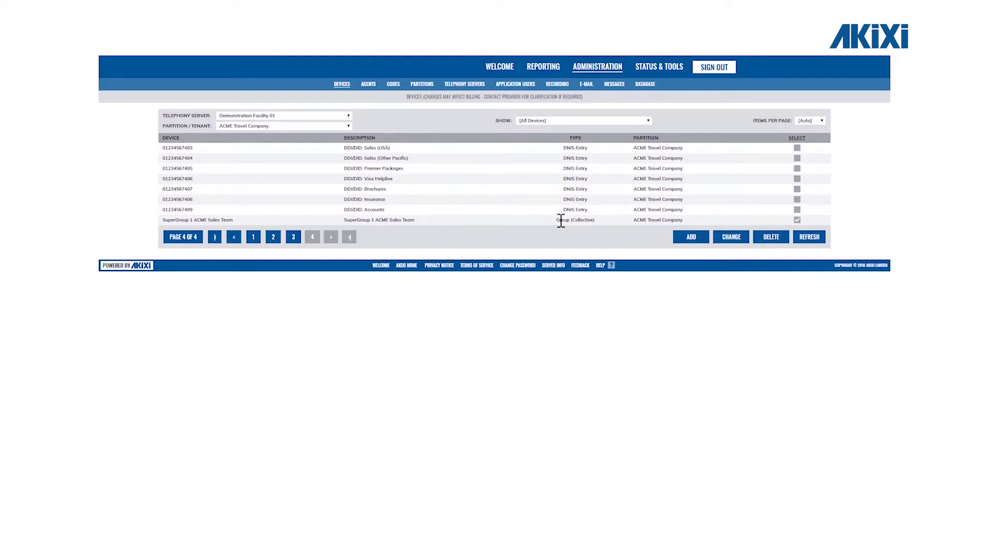
pyautogui.click(797, 221)
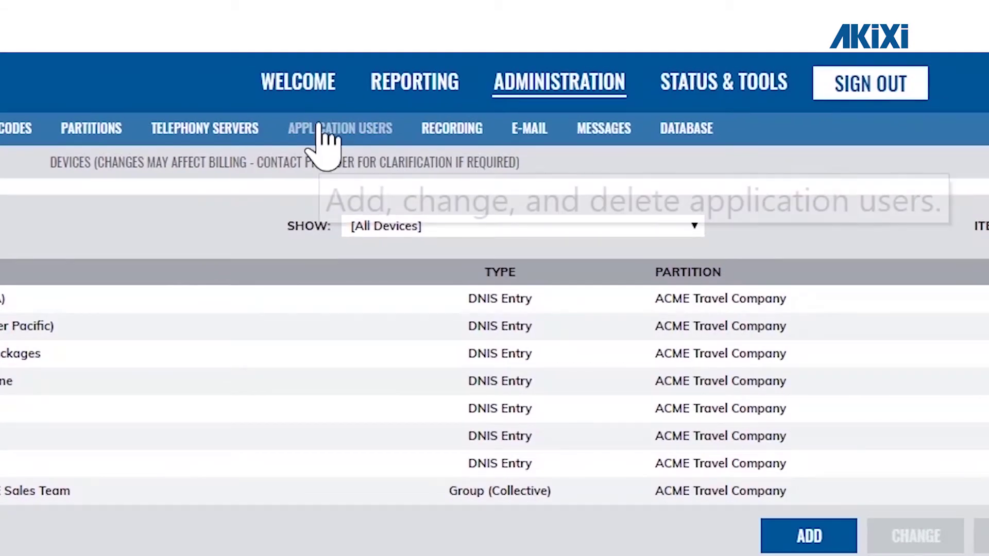
# Open the second Akixi 2000 application user, the one last signed in today, for changes.
pyautogui.click(509, 85)
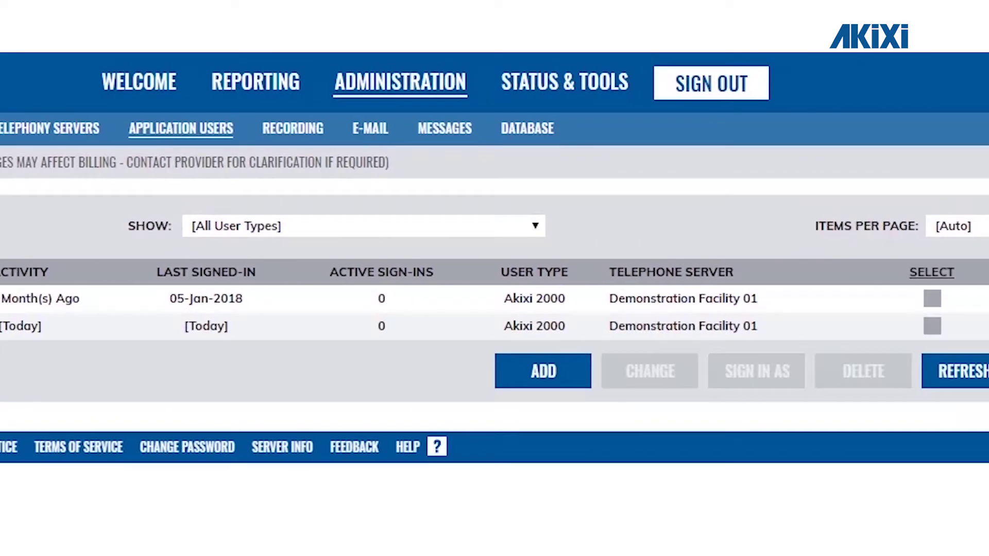
pyautogui.click(932, 325)
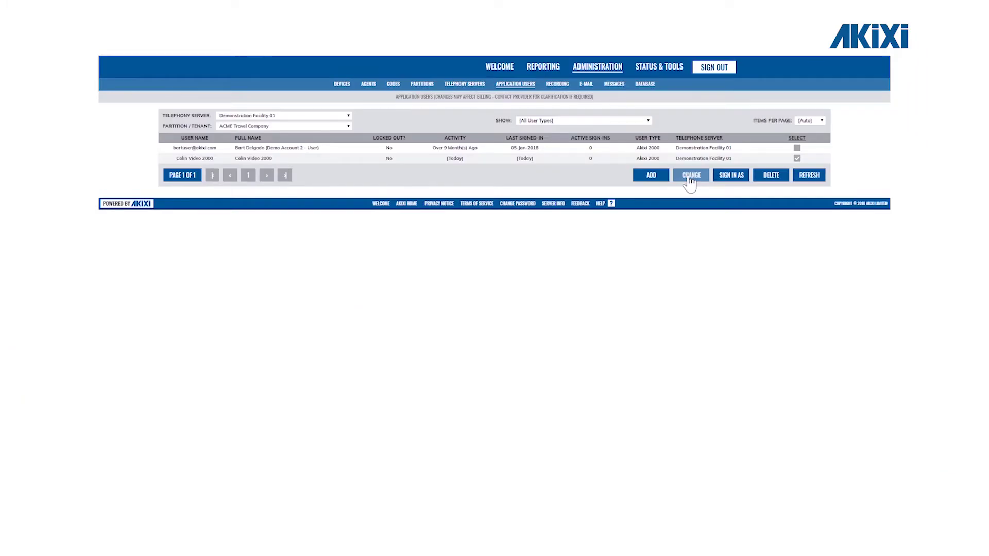
pyautogui.click(690, 177)
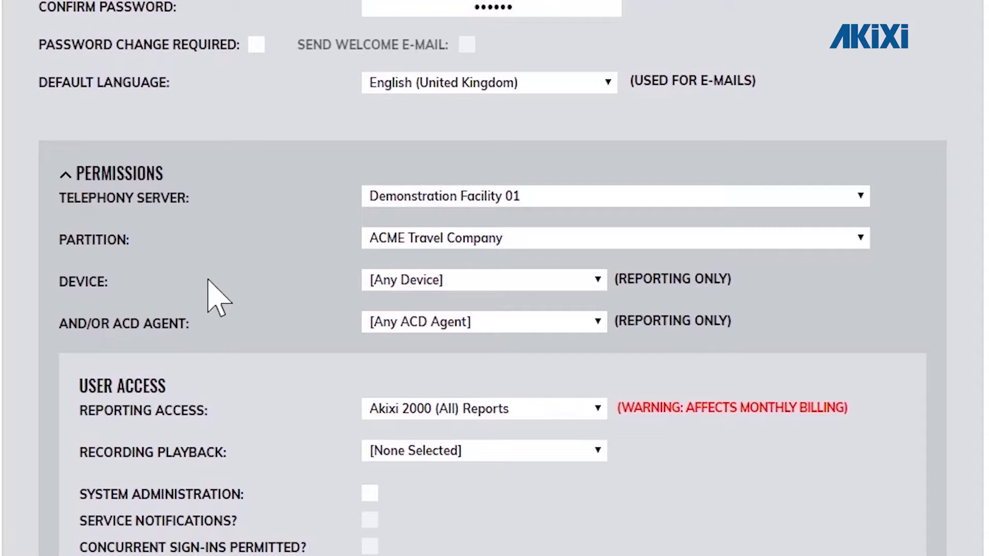
# Restrict the user's device permission to SuperGroup 1 ACME Sales Team and save the user.
pyautogui.click(597, 280)
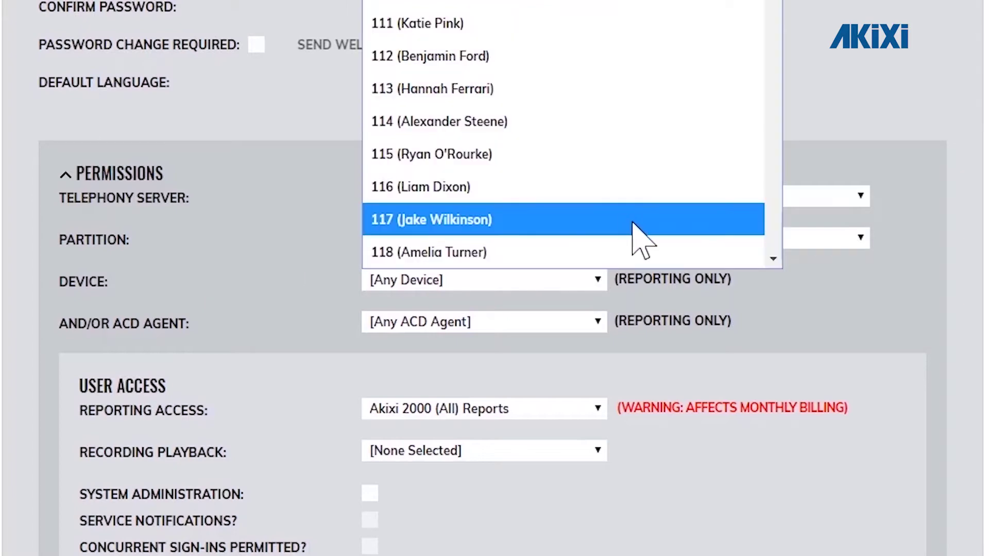
pyautogui.scroll(-15, 639, 238)
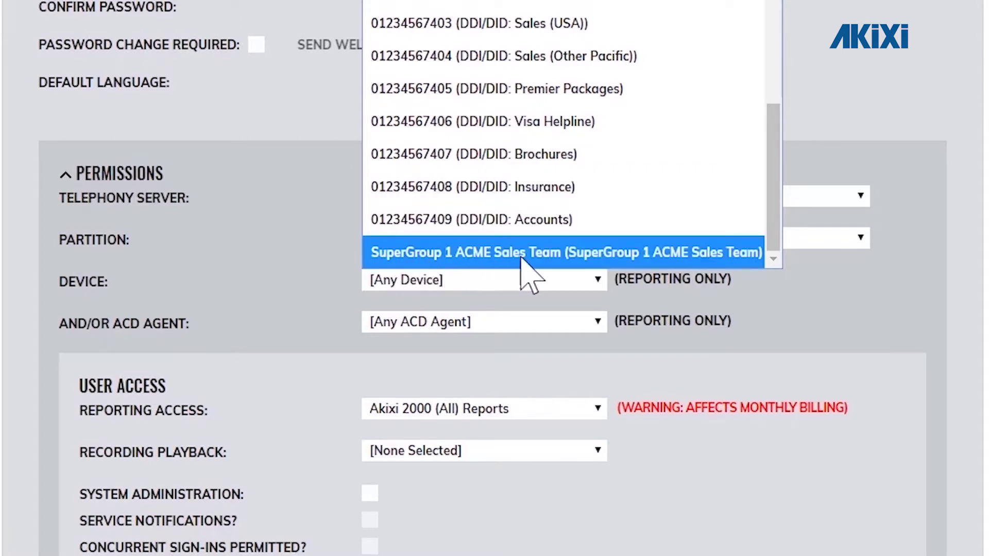
pyautogui.click(601, 253)
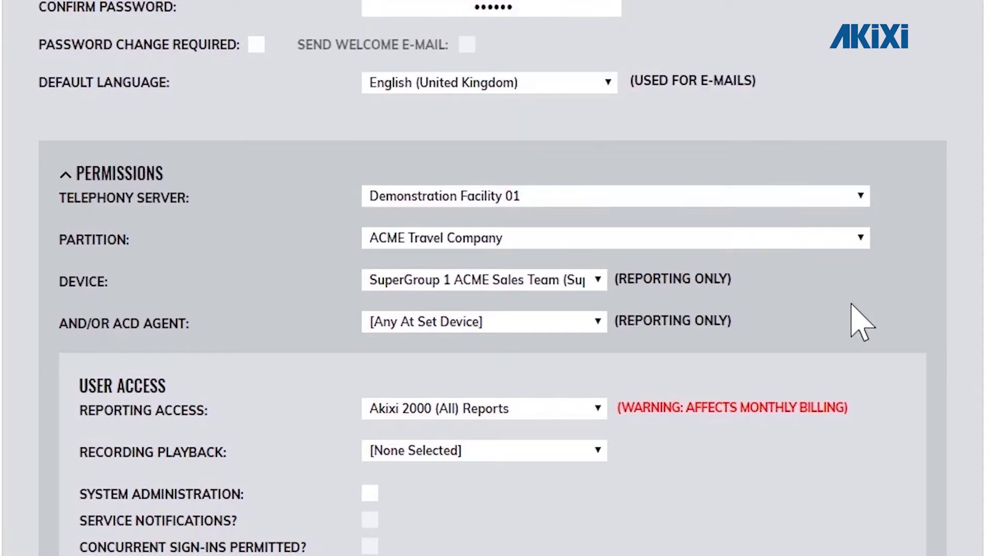
pyautogui.scroll(-5, 852, 305)
pyautogui.scroll(-3, 799, 324)
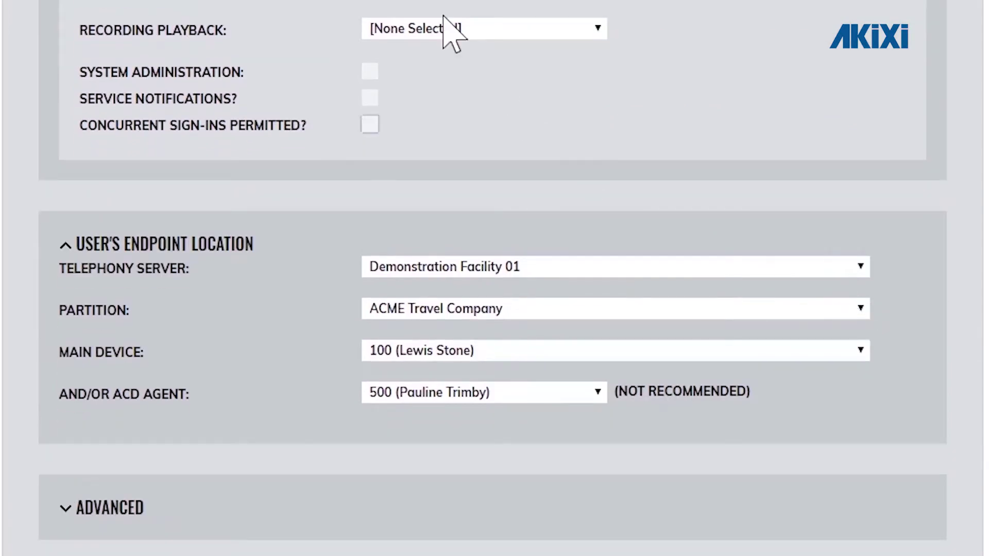
pyautogui.scroll(-4, 821, 519)
pyautogui.click(789, 369)
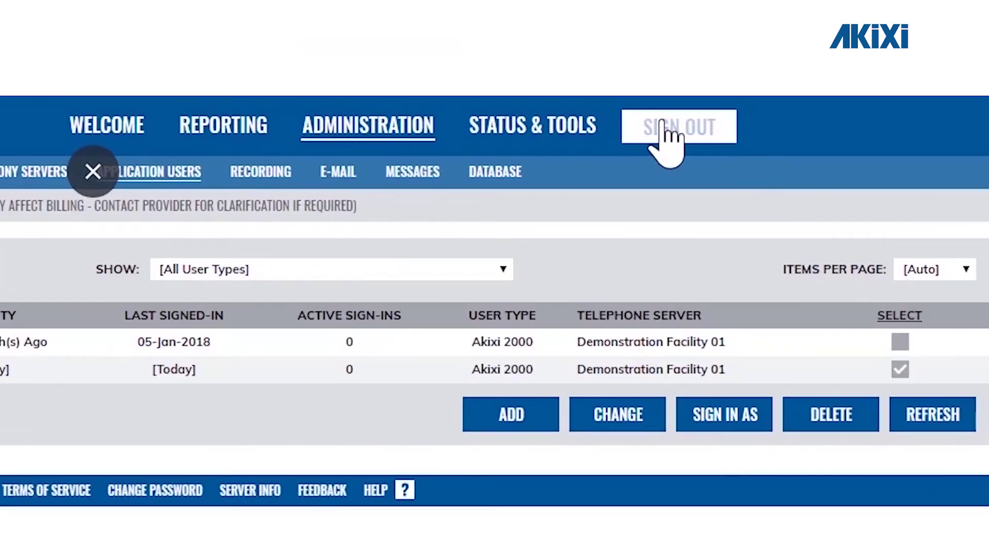
# Sign out of the administrator session and sign in with the restricted user's user name and password.
pyautogui.click(707, 68)
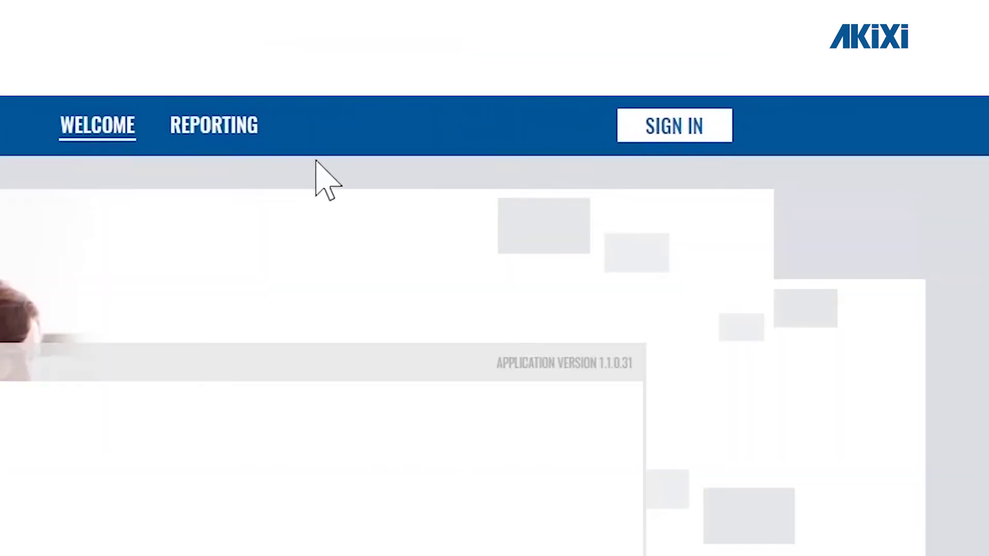
pyautogui.click(629, 135)
pyautogui.click(612, 232)
pyautogui.write('Colin')
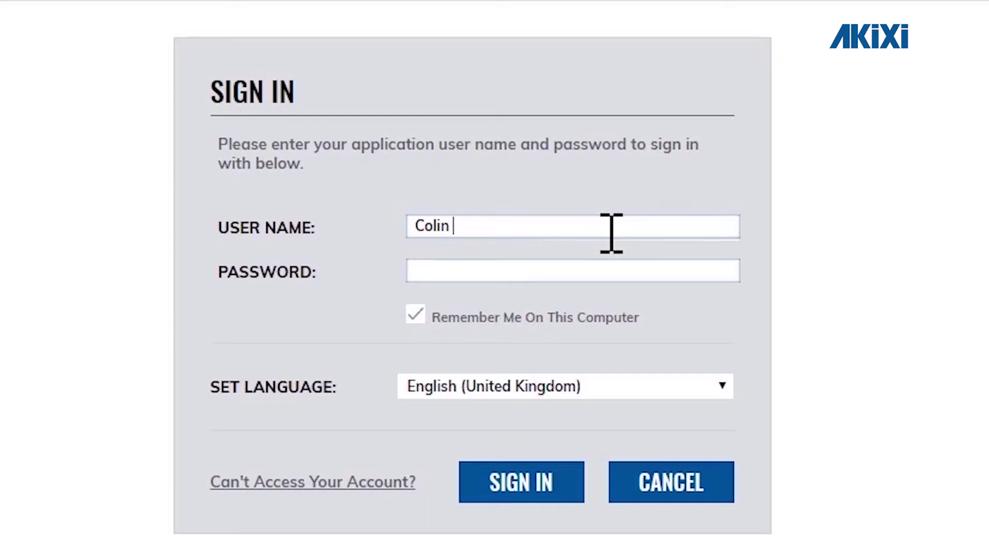
pyautogui.write(' Video 2000')
pyautogui.press('Tab')
pyautogui.write('*************')
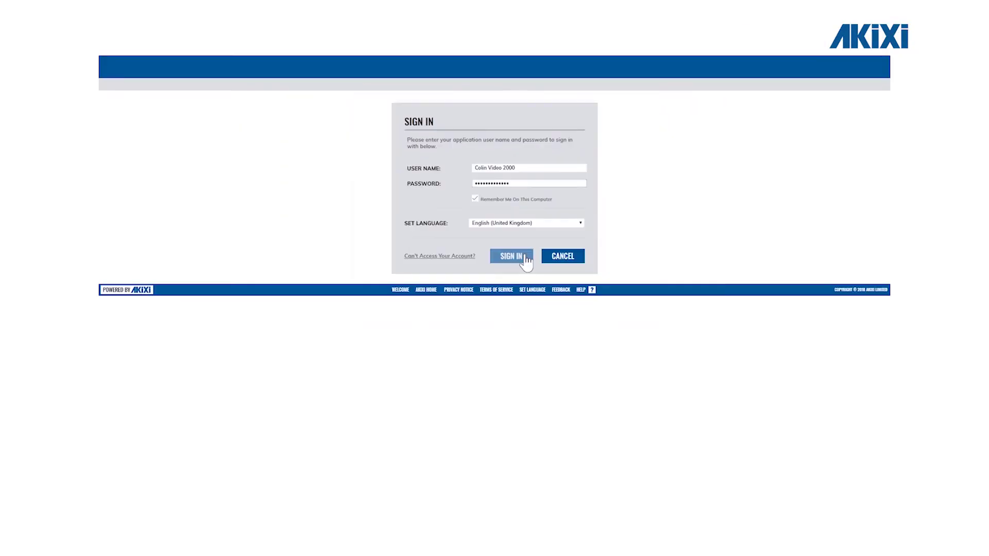
pyautogui.click(528, 487)
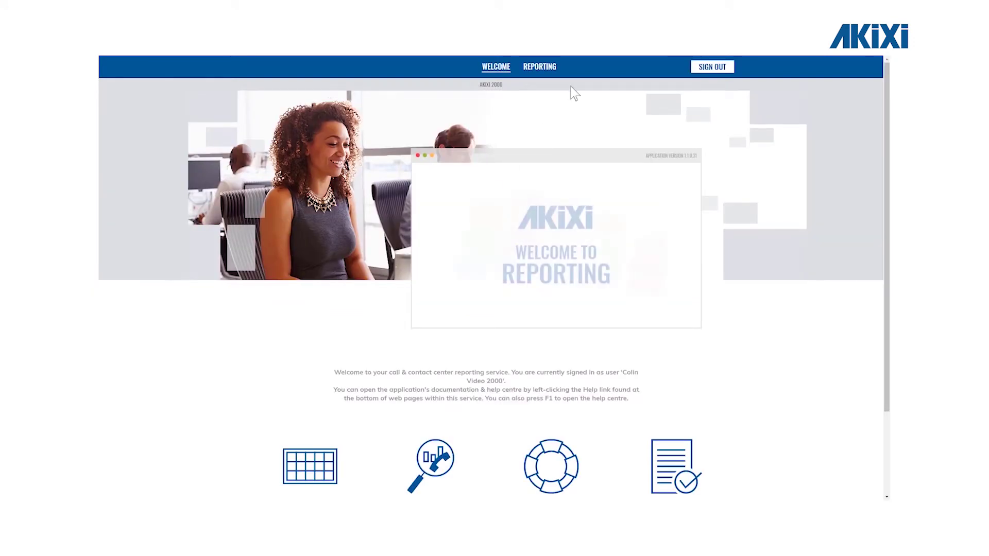
# Check the device filter choices on the ACD Agent List report and open the Extension List report.
pyautogui.click(548, 72)
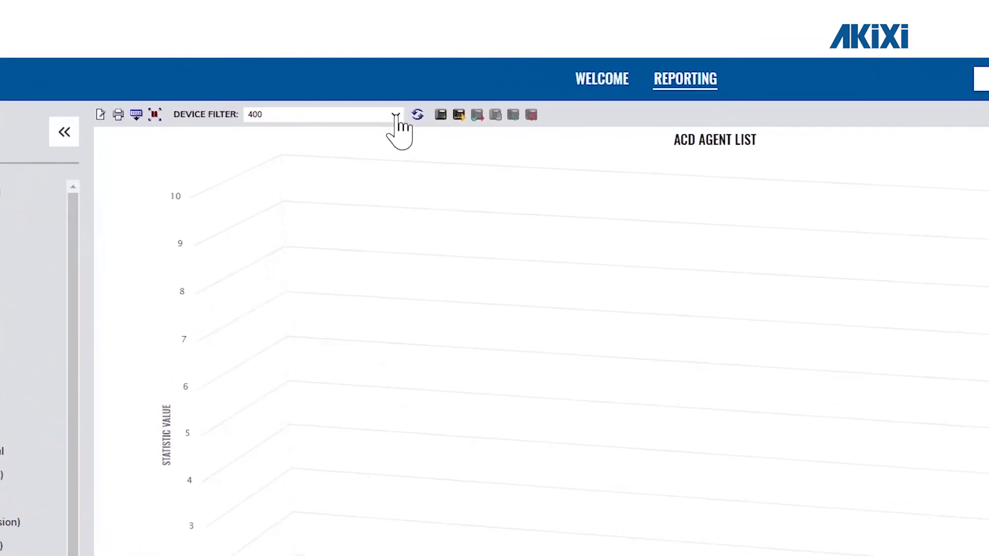
pyautogui.click(391, 85)
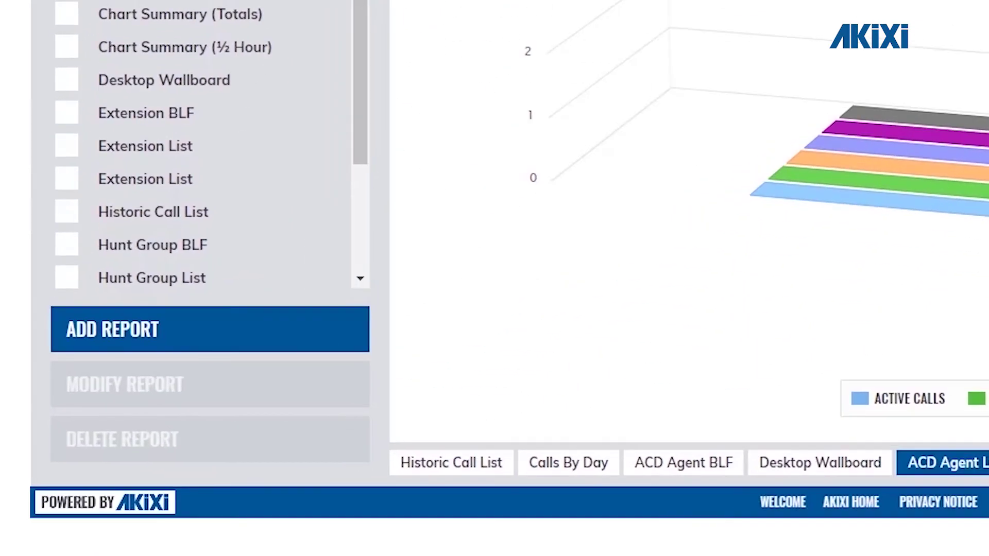
pyautogui.doubleClick(181, 144)
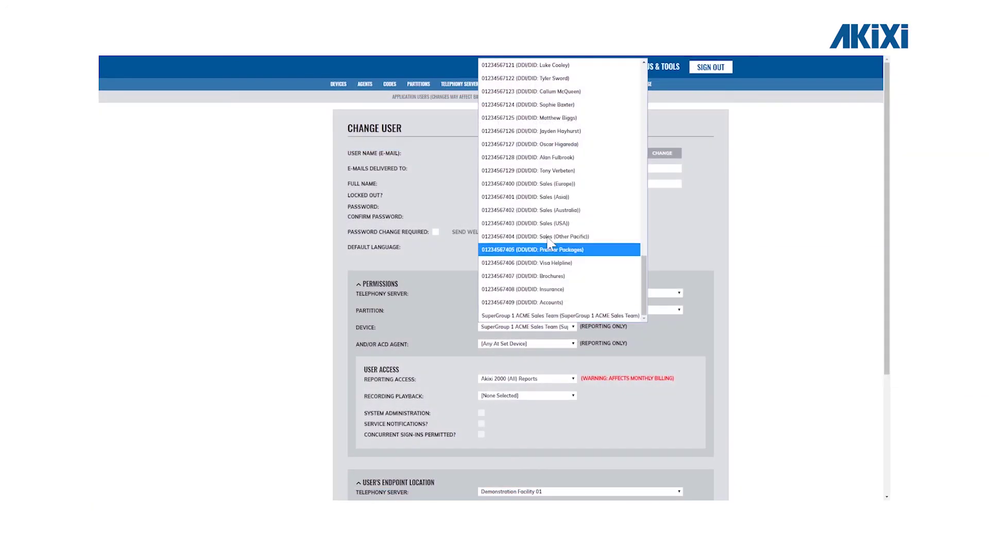
# Set the user's reporting device permission to [Any Device] and save the user account.
pyautogui.scroll(15, 549, 242)
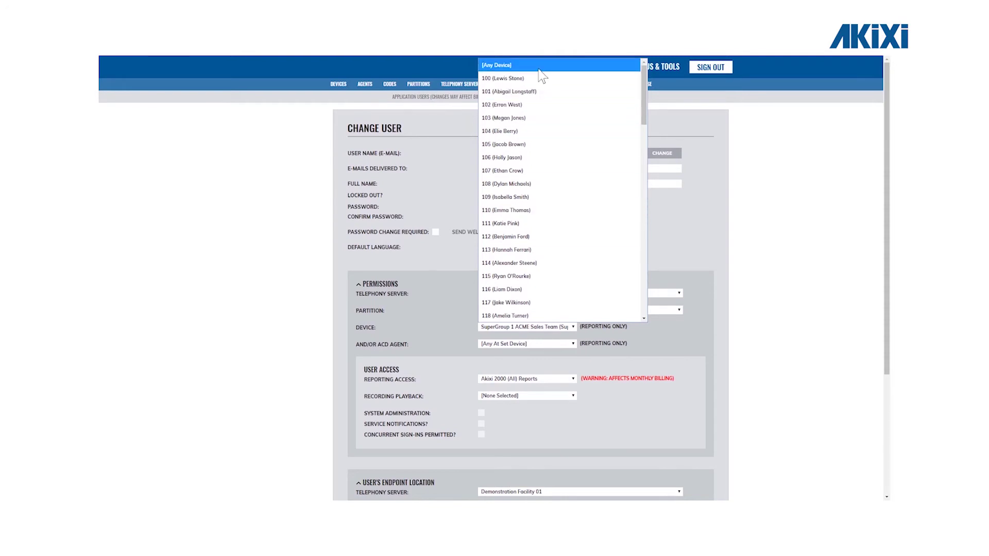
pyautogui.click(537, 66)
pyautogui.scroll(-2, 731, 360)
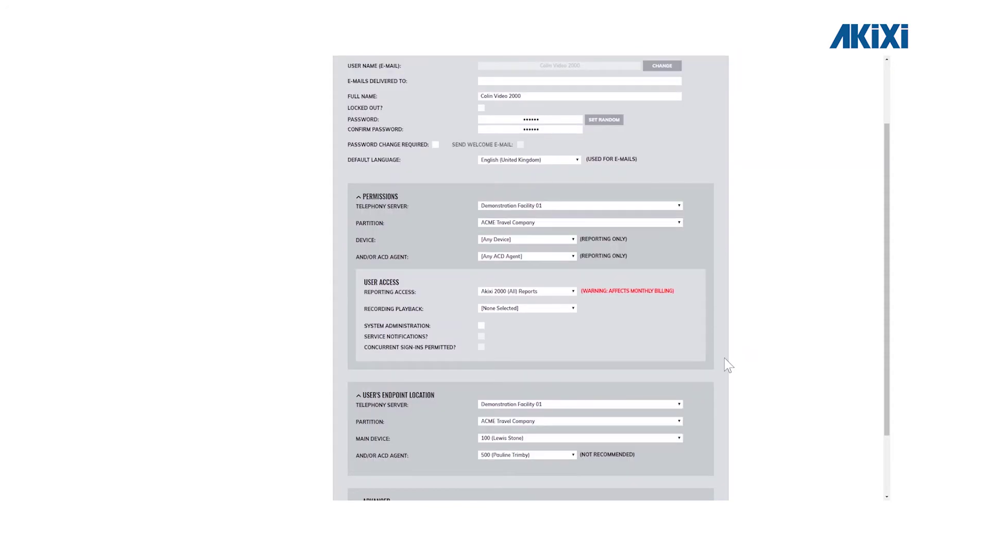
pyautogui.scroll(-2, 727, 361)
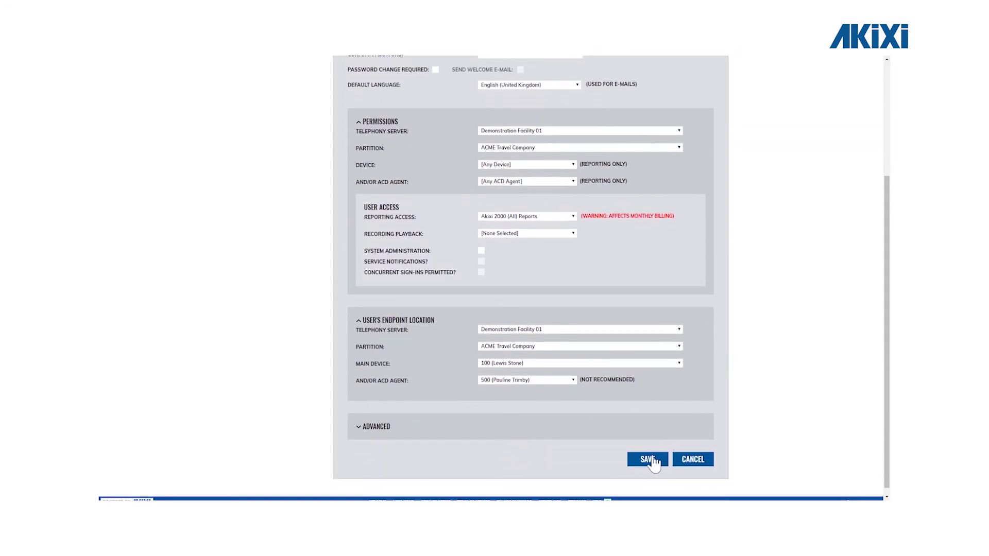
pyautogui.click(648, 459)
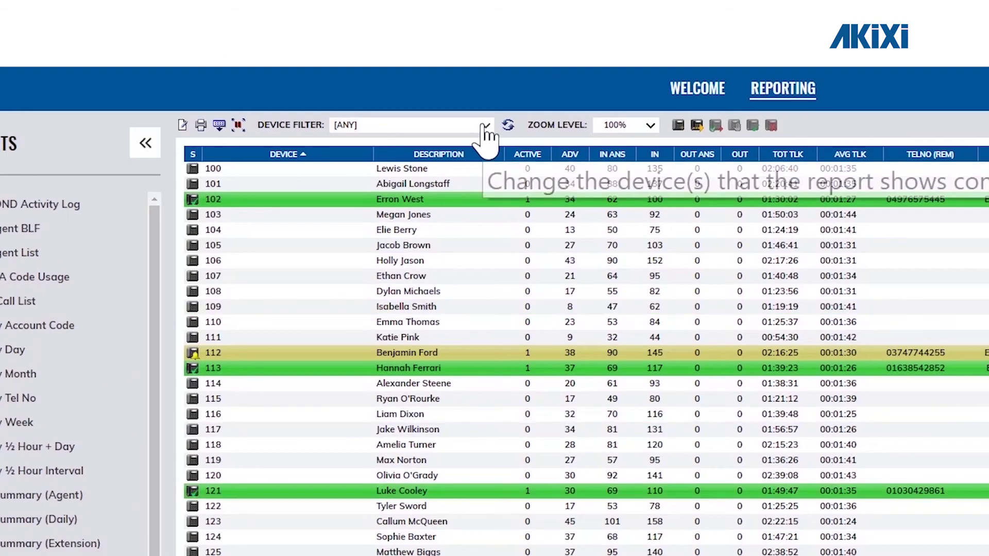
# Filter the extension report to SuperGroup 1 ACME Sales Team, refresh it, and open the Hunt Group List report.
pyautogui.click(476, 122)
pyautogui.scroll(-5, 458, 449)
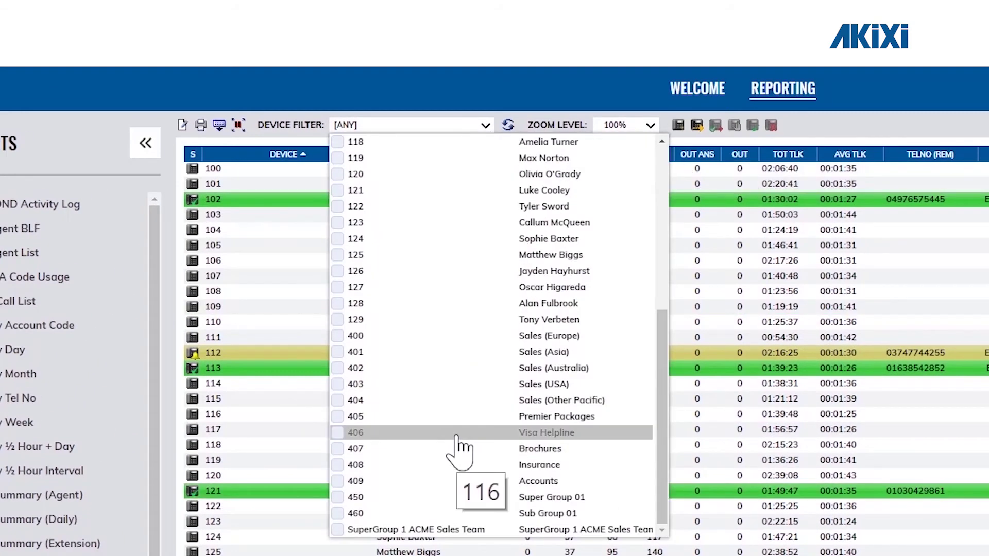
pyautogui.click(419, 530)
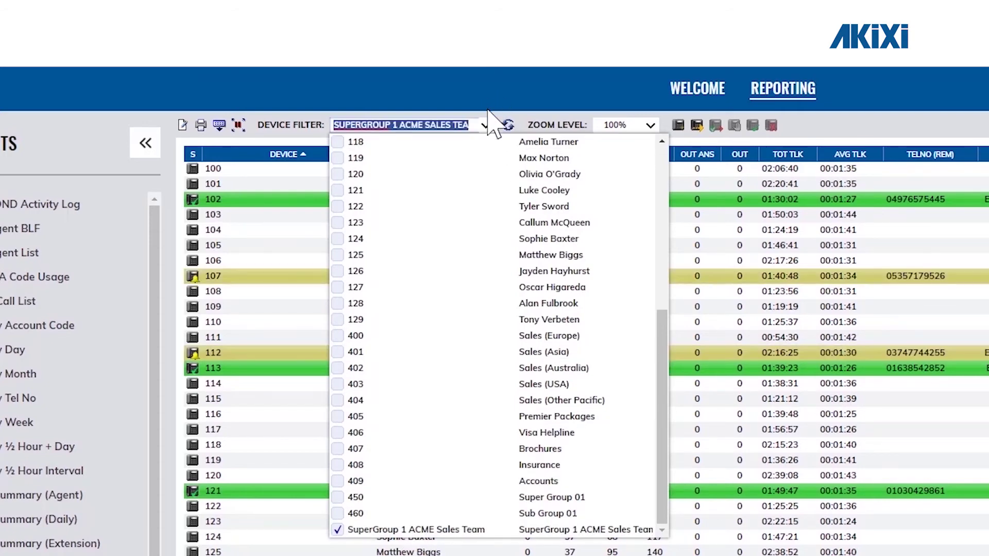
pyautogui.click(508, 125)
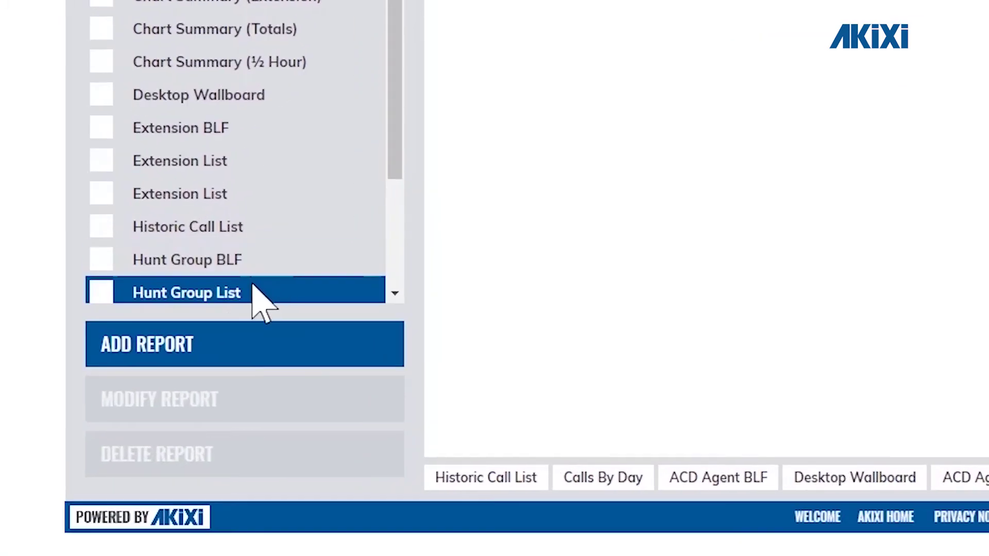
pyautogui.click(240, 294)
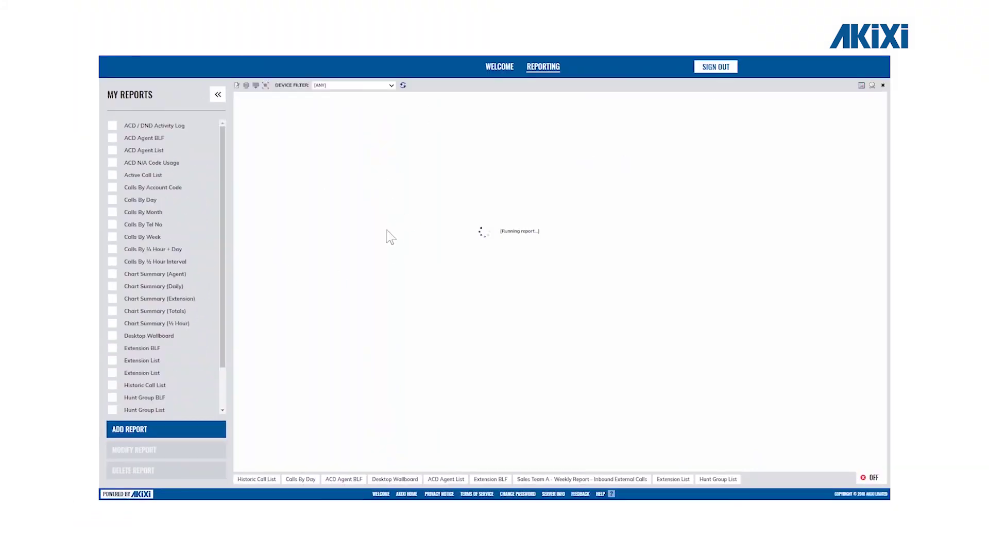